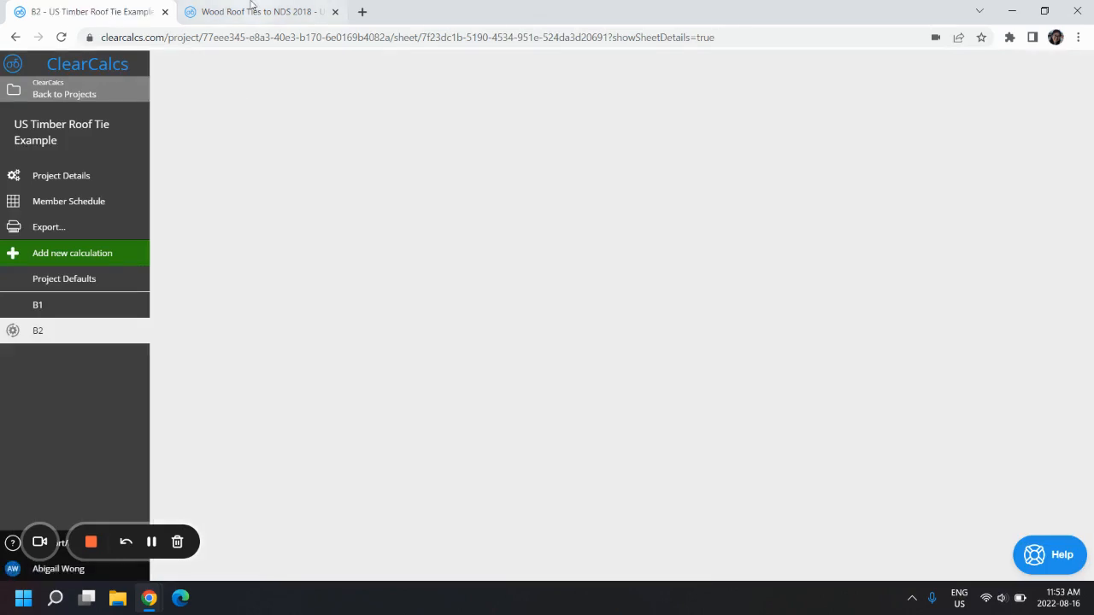
# Review the Gravity Loading Only Example's geometry and loads in the wood roof ties guide and return to the B2 calculation.
pyautogui.click(254, 10)
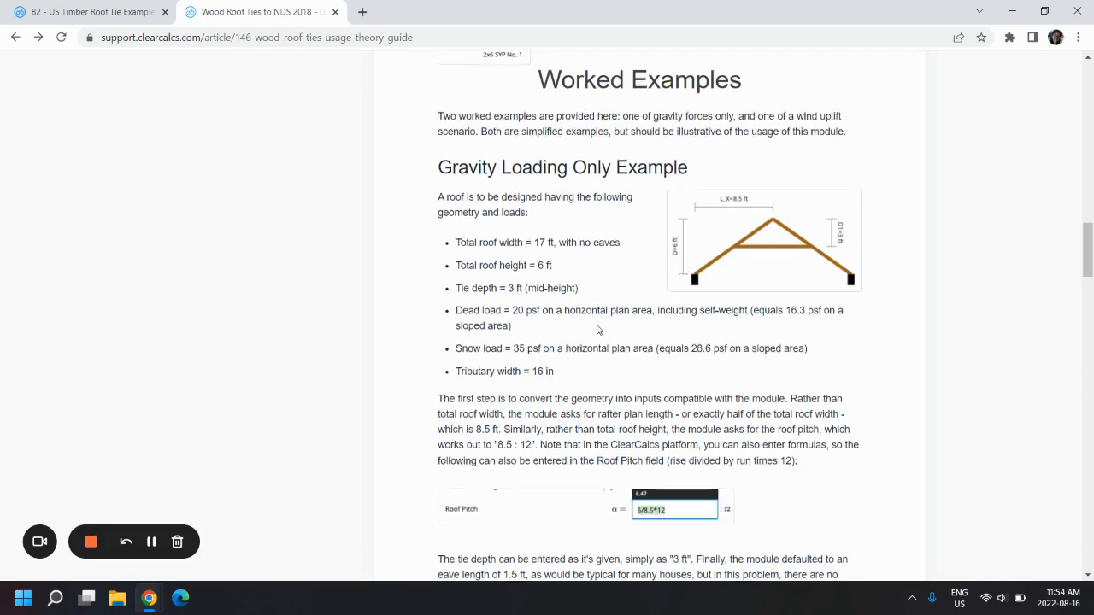
pyautogui.scroll(-1, 596, 330)
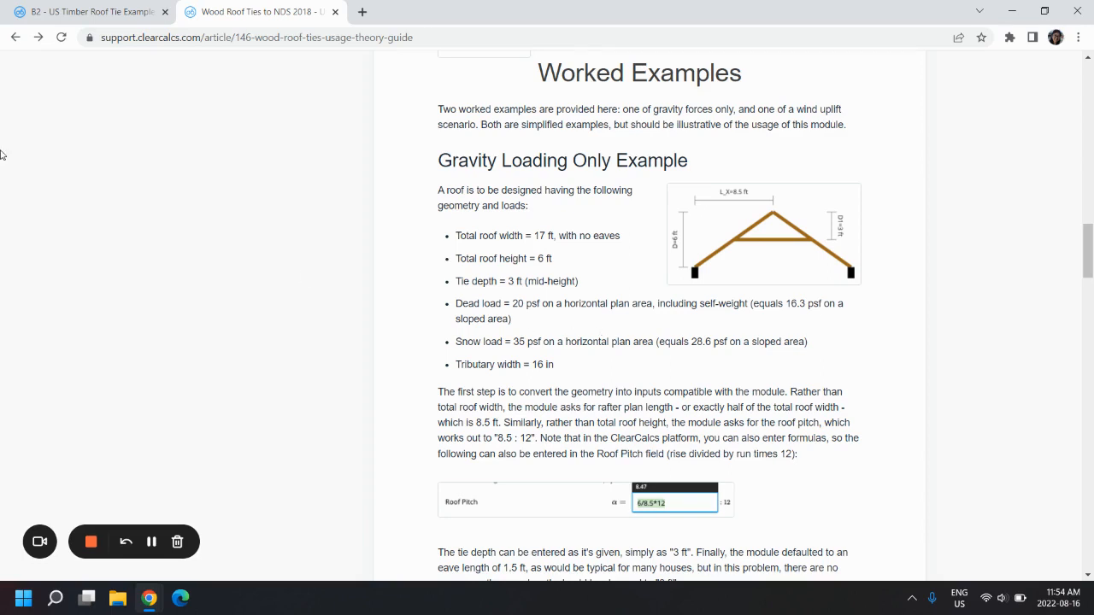
pyautogui.click(81, 12)
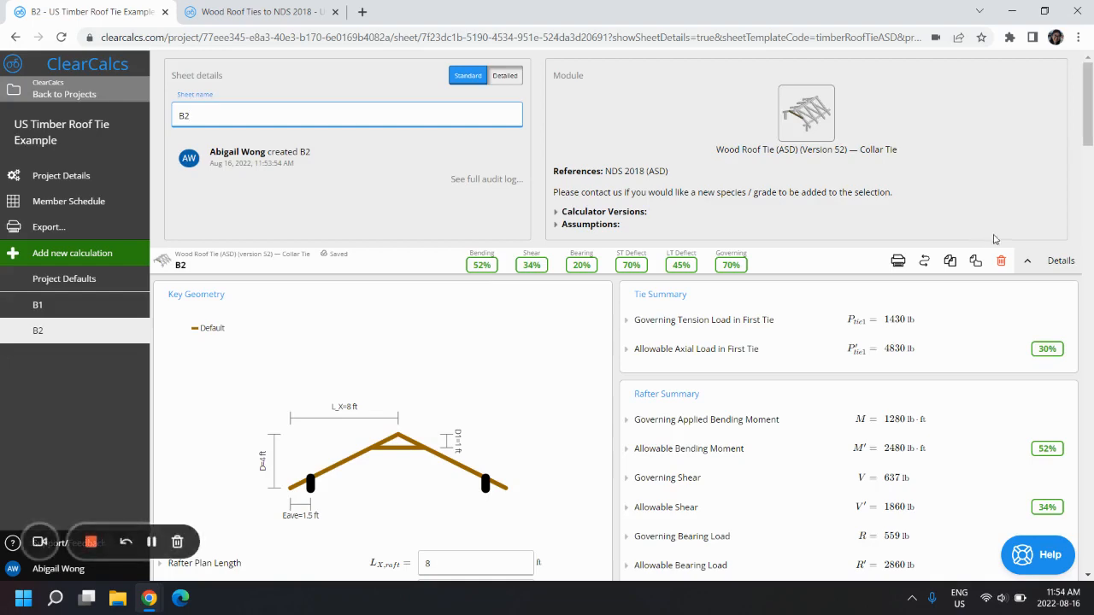
# Collapse the sheet details and set the rafter plan length to 17/2 ft.
pyautogui.click(1051, 260)
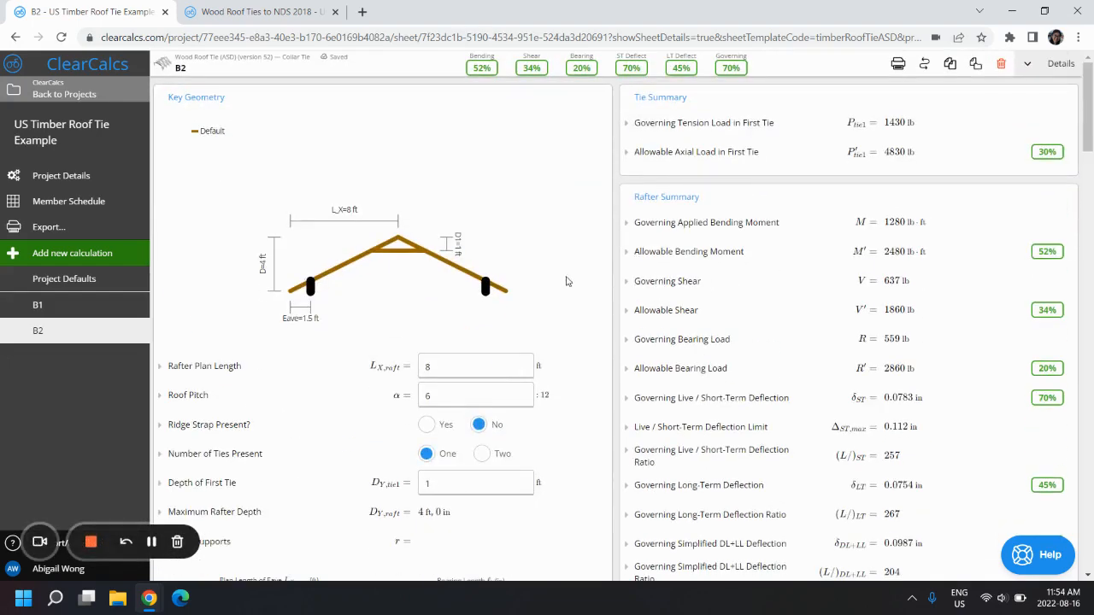
pyautogui.click(502, 359)
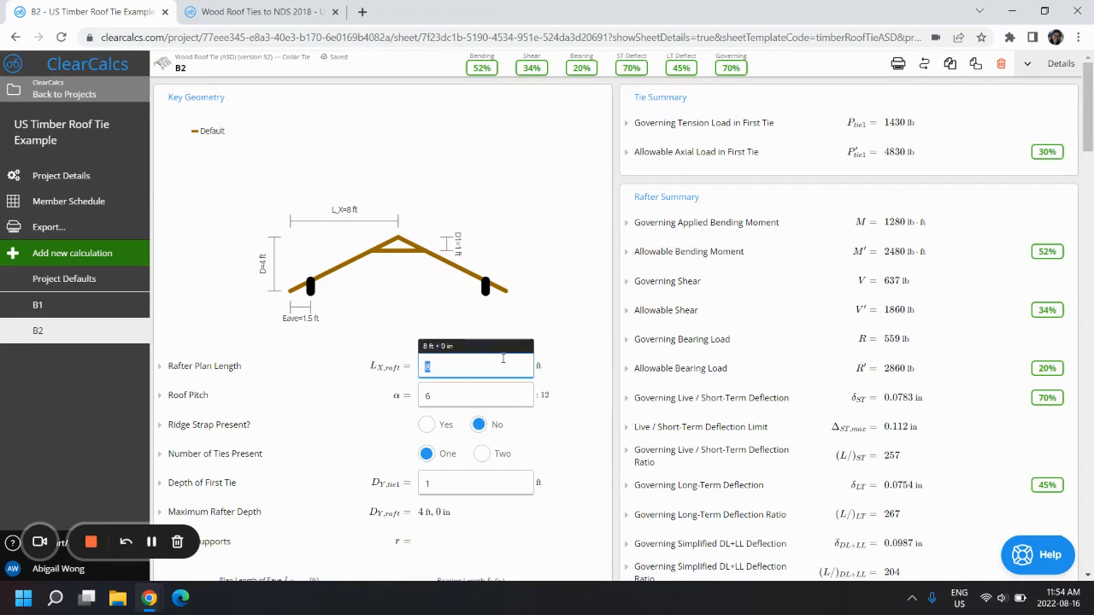
pyautogui.write('17/2')
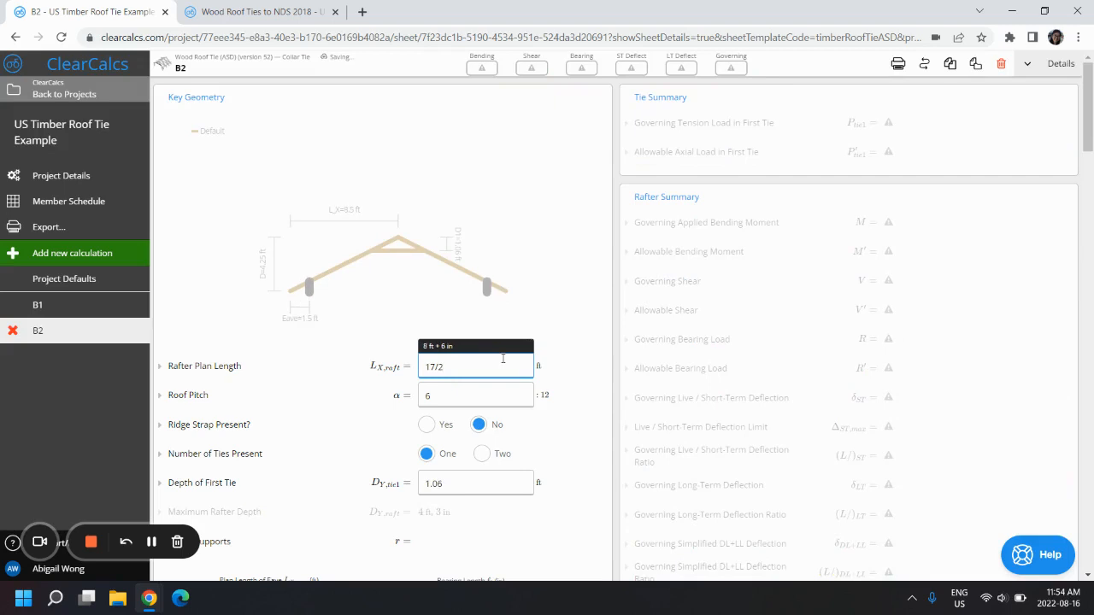
pyautogui.click(332, 245)
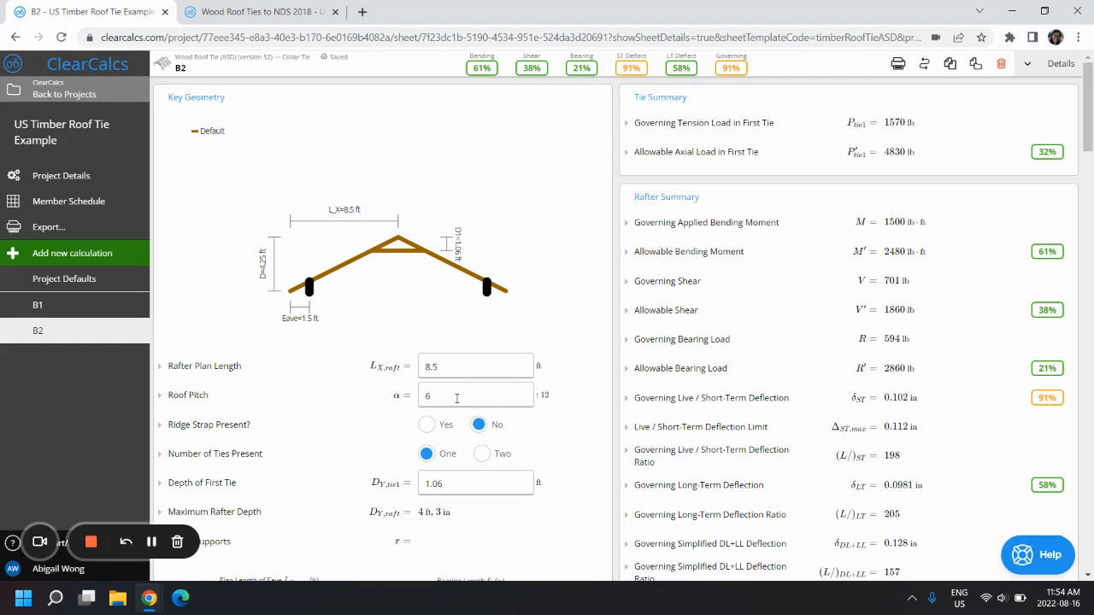
# Set the roof pitch in the key geometry with the formula 6/8.5*12.
pyautogui.click(456, 398)
pyautogui.write('6/8')
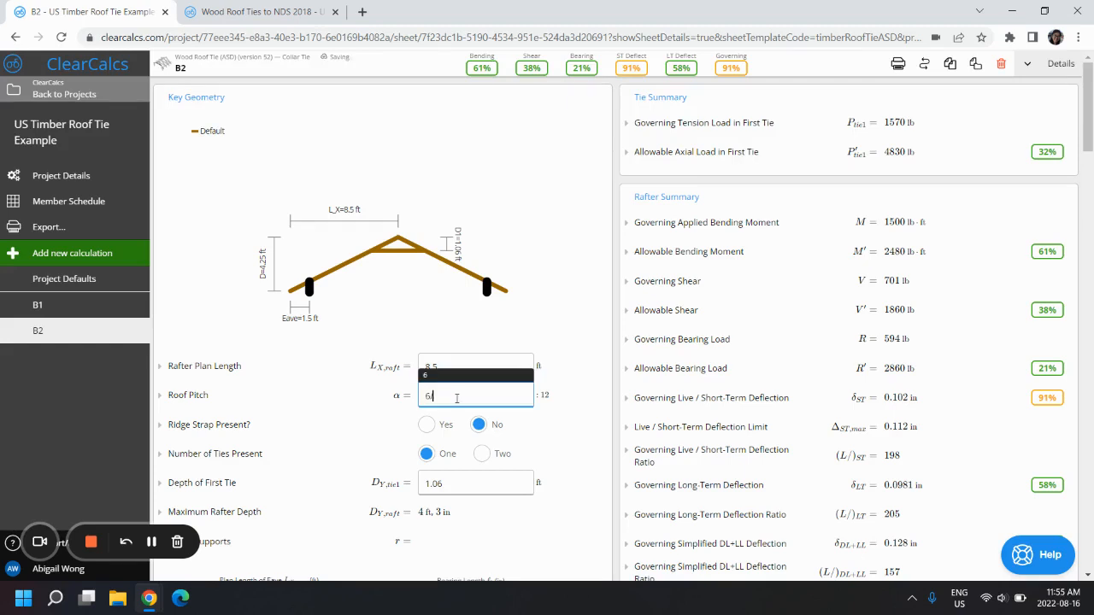
pyautogui.write('.5')
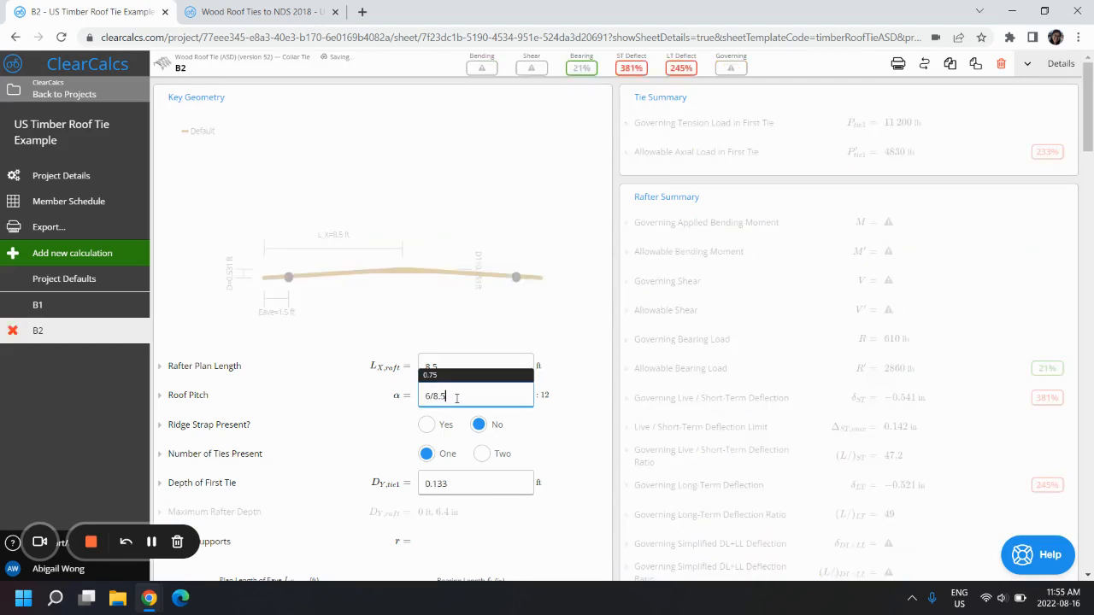
pyautogui.write('*12')
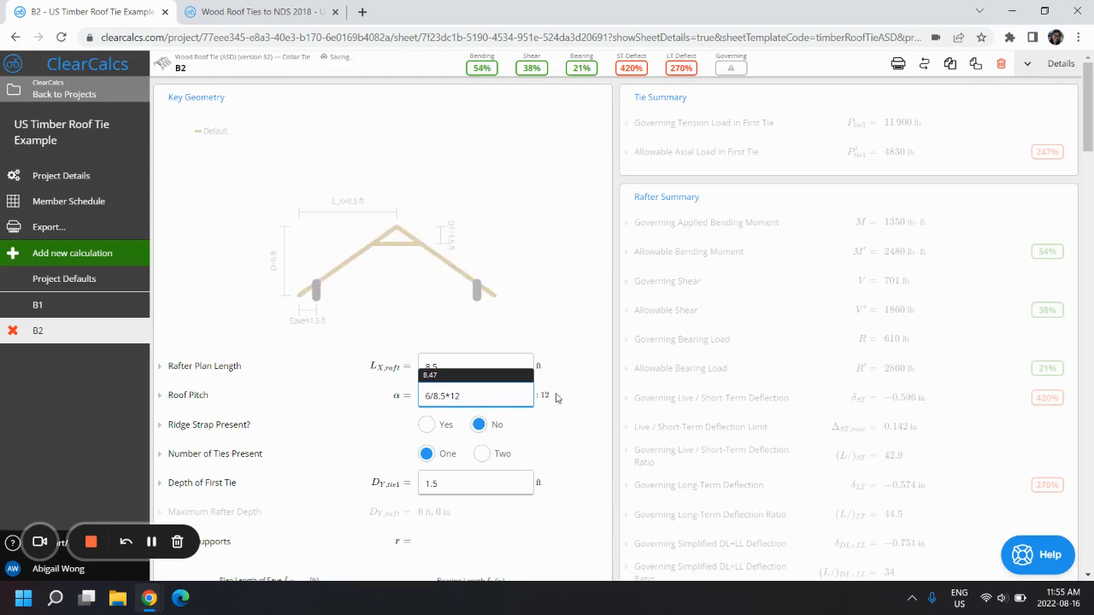
pyautogui.press('Return')
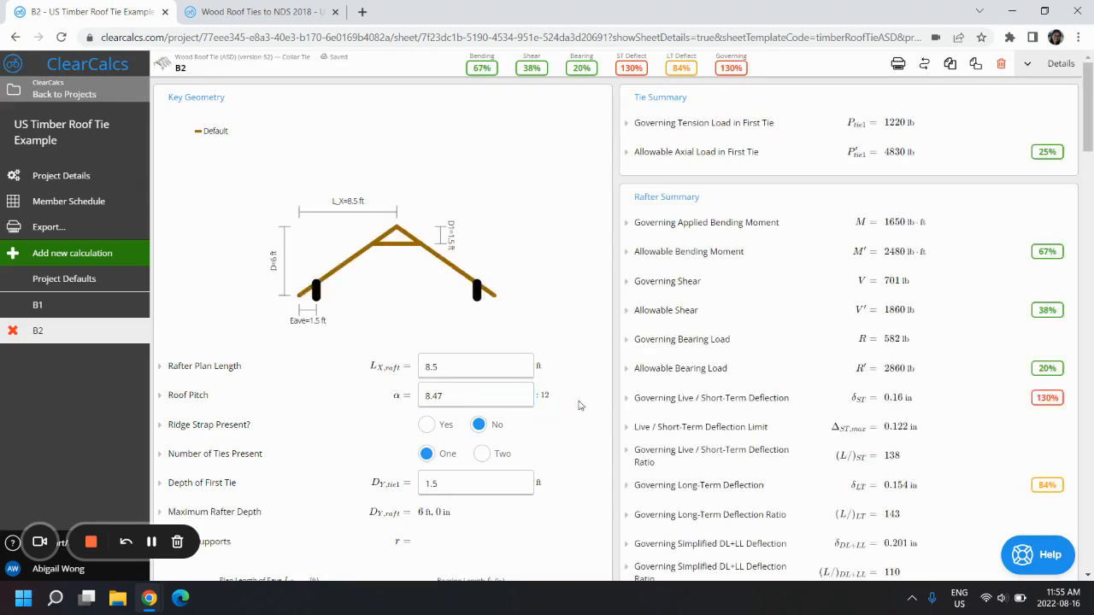
# Set the depth of the first tie to 3 ft and the rafter support's plan length of eave to 0 ft.
pyautogui.scroll(-2, 546, 413)
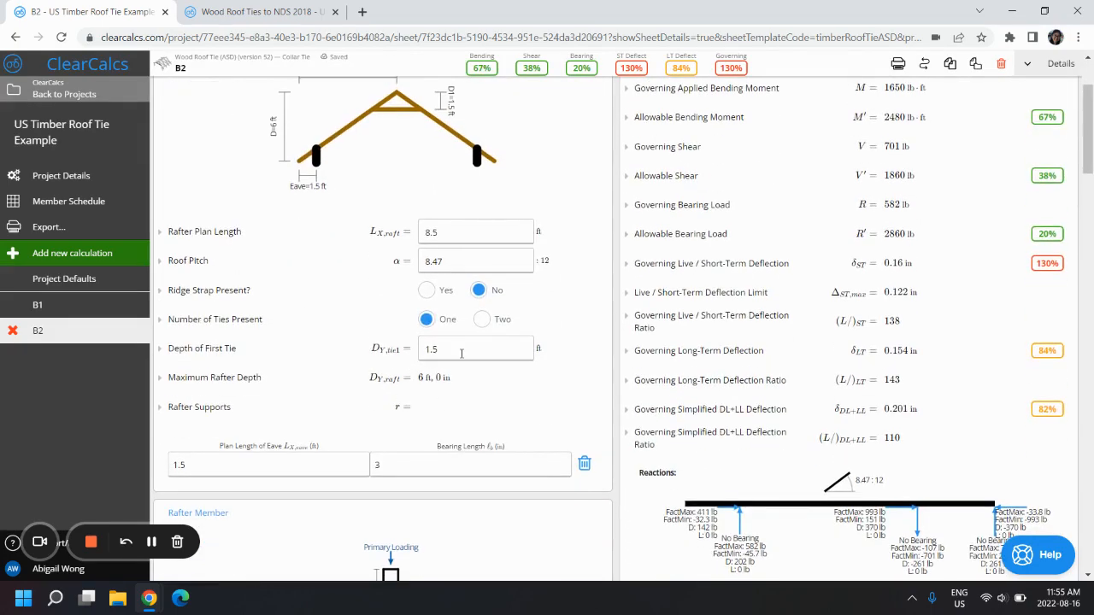
pyautogui.click(462, 353)
pyautogui.write('3')
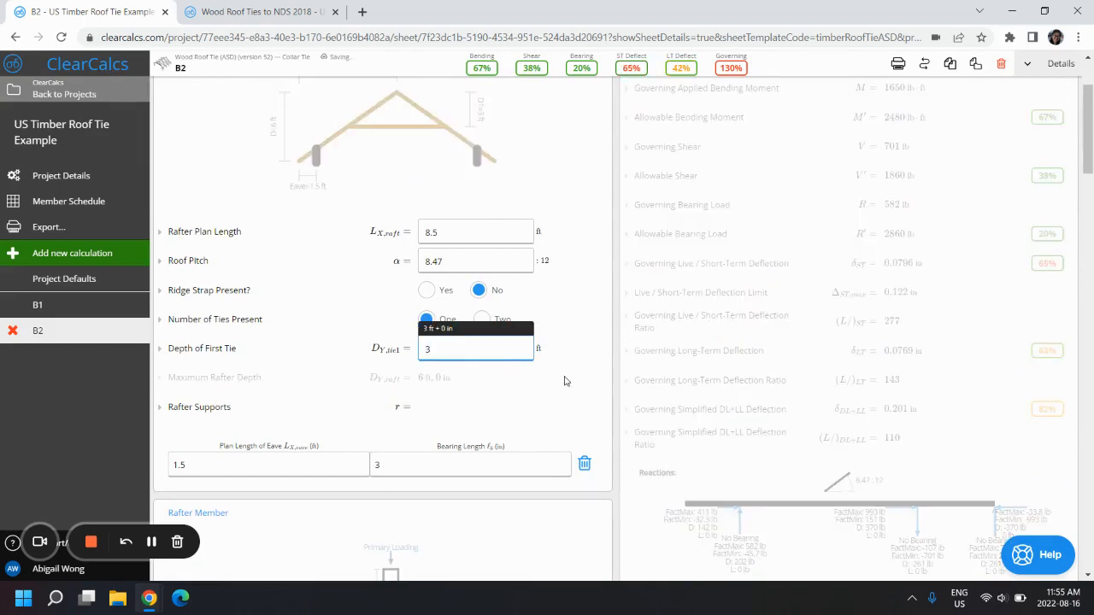
pyautogui.click(315, 464)
pyautogui.write('0')
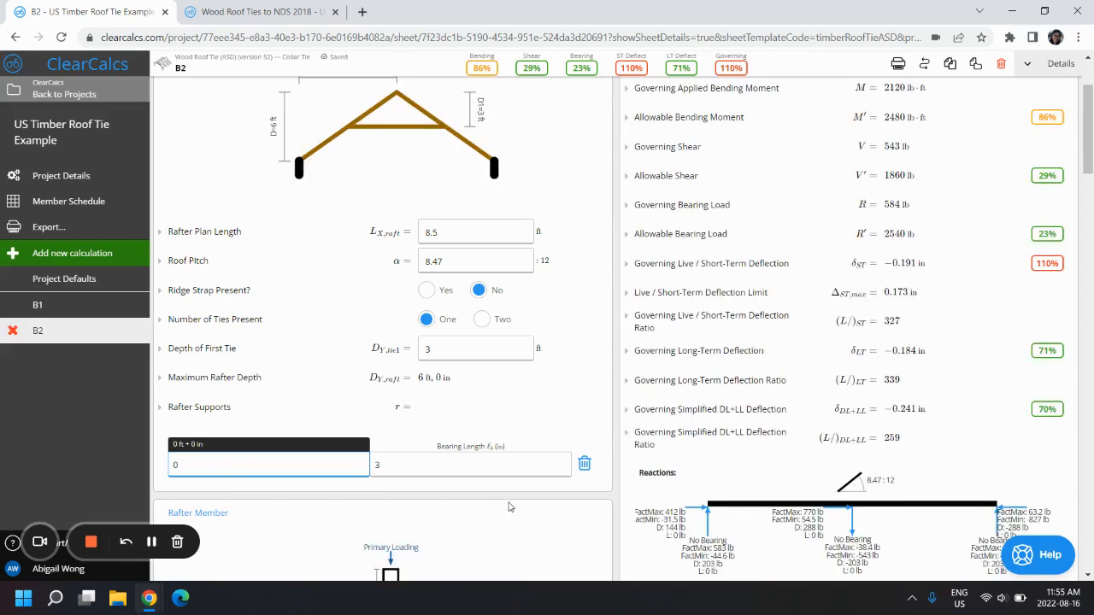
# Change the rafter member's size and grade to 2x10 Hem-Fir No. 1, clearing the nominal size filter and filtering for 2x10.
pyautogui.scroll(-4, 509, 506)
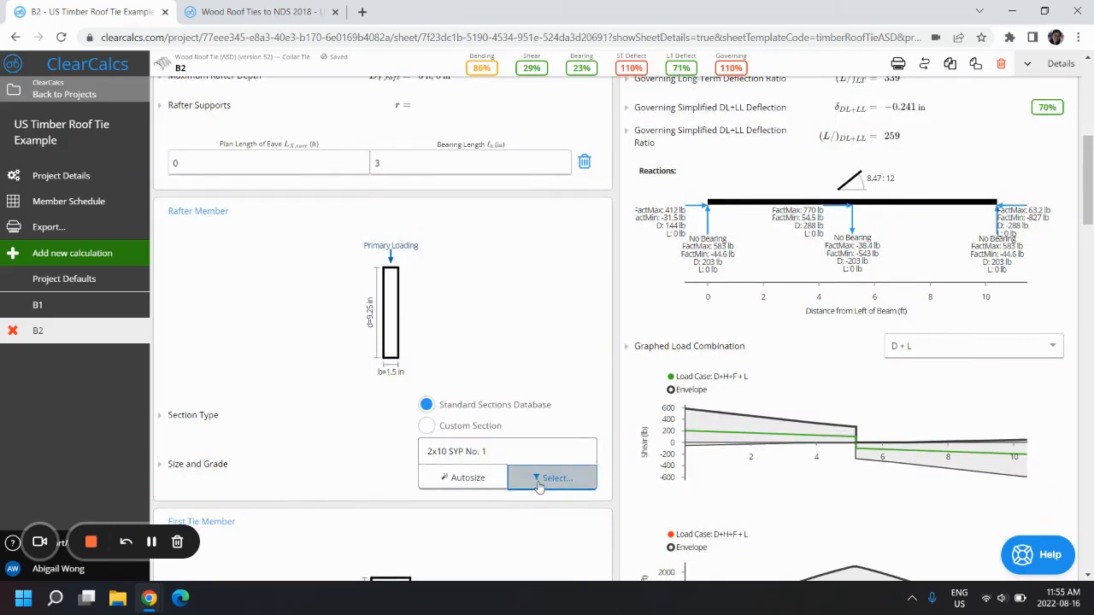
pyautogui.click(539, 486)
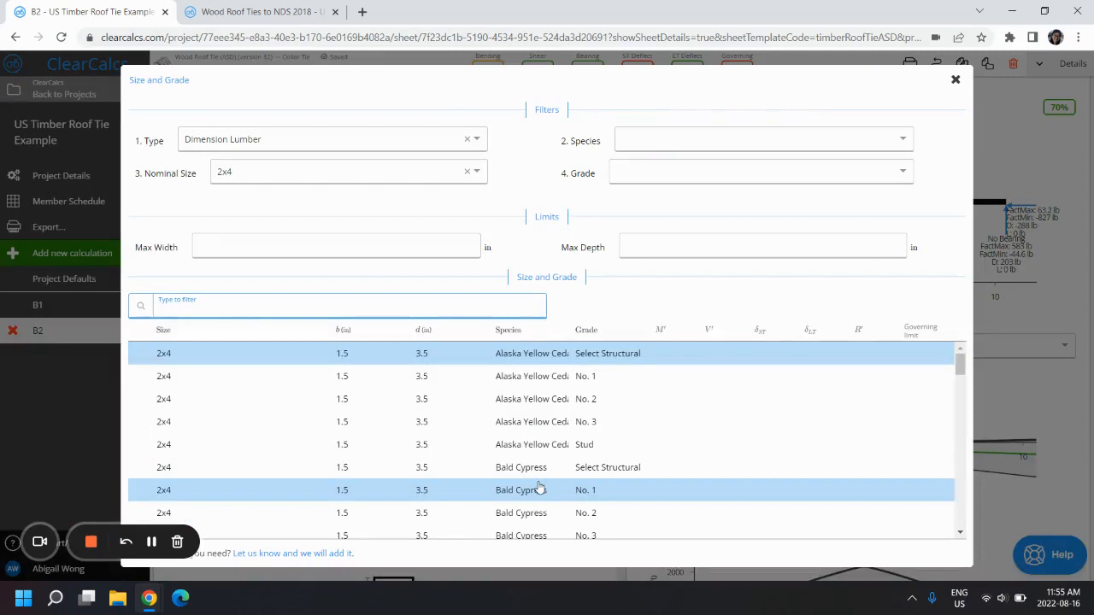
pyautogui.click(466, 172)
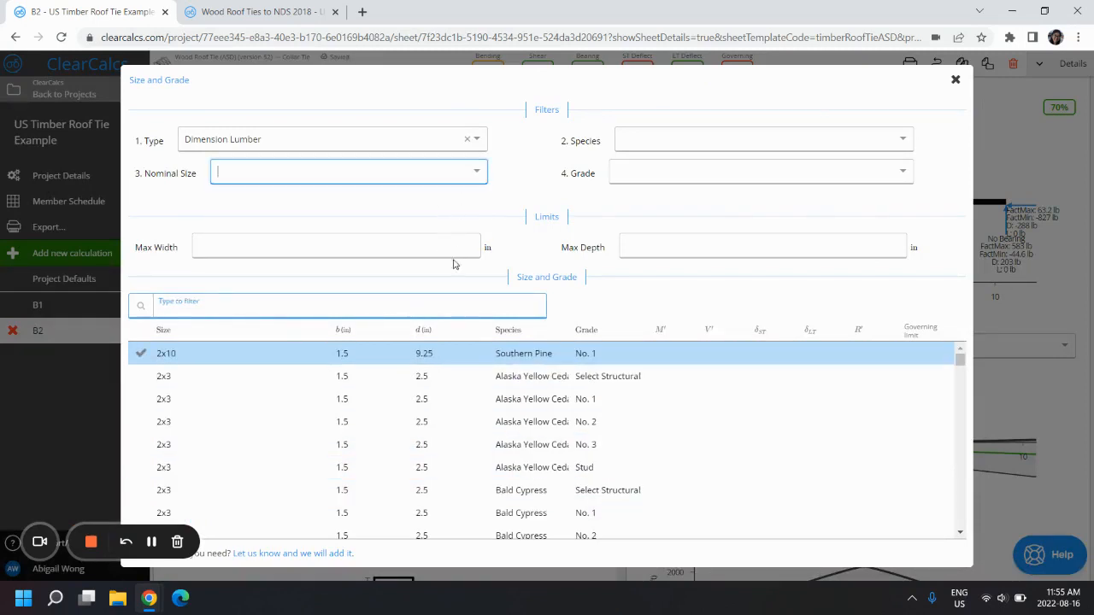
pyautogui.click(439, 305)
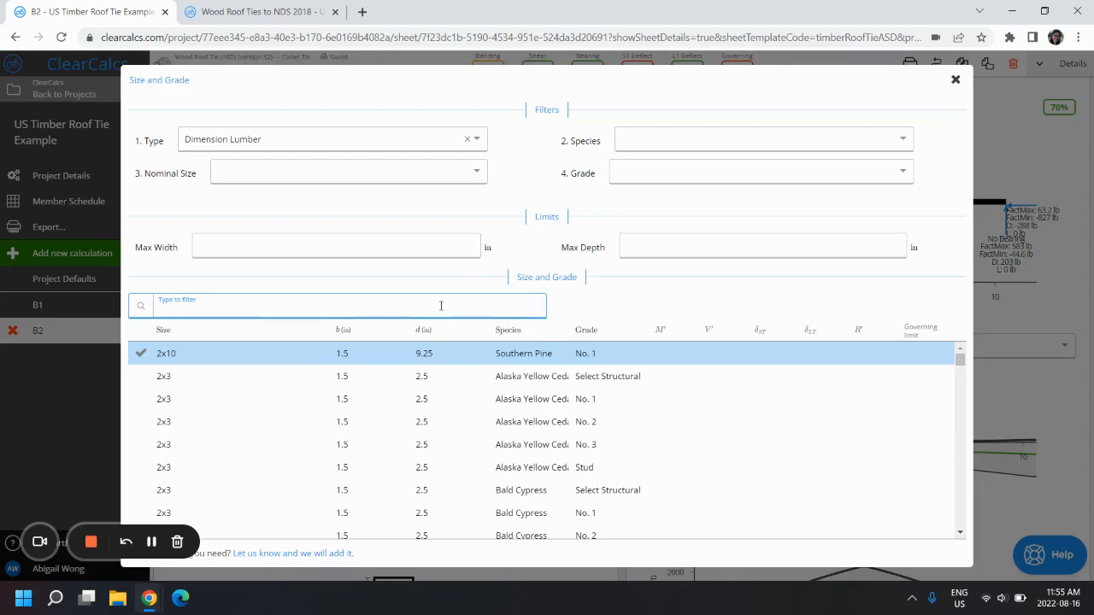
pyautogui.write('2x10')
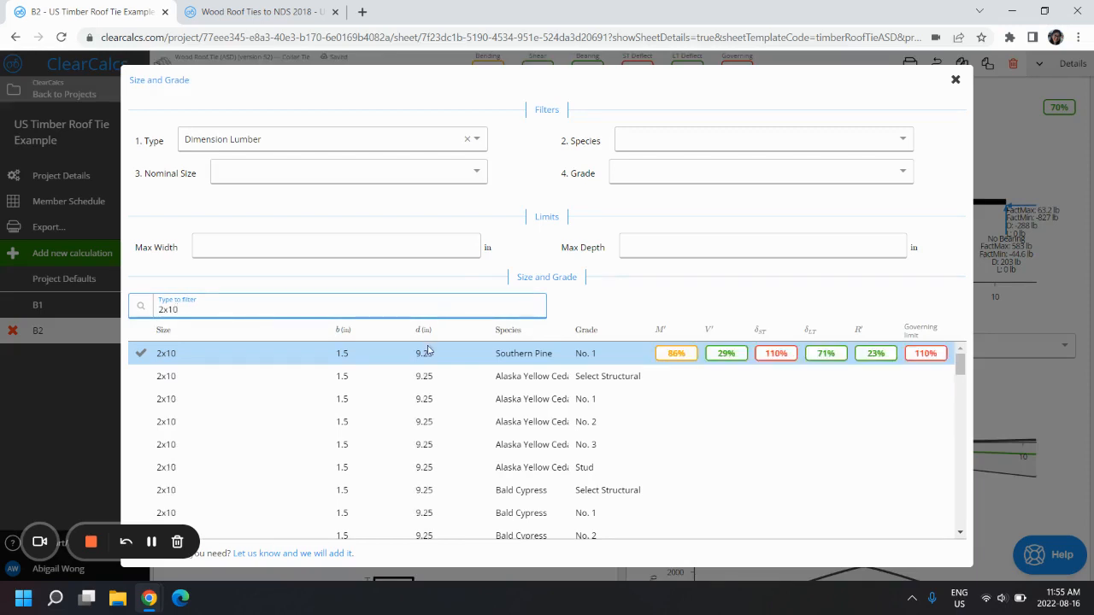
pyautogui.scroll(-3, 483, 442)
pyautogui.scroll(-5, 487, 444)
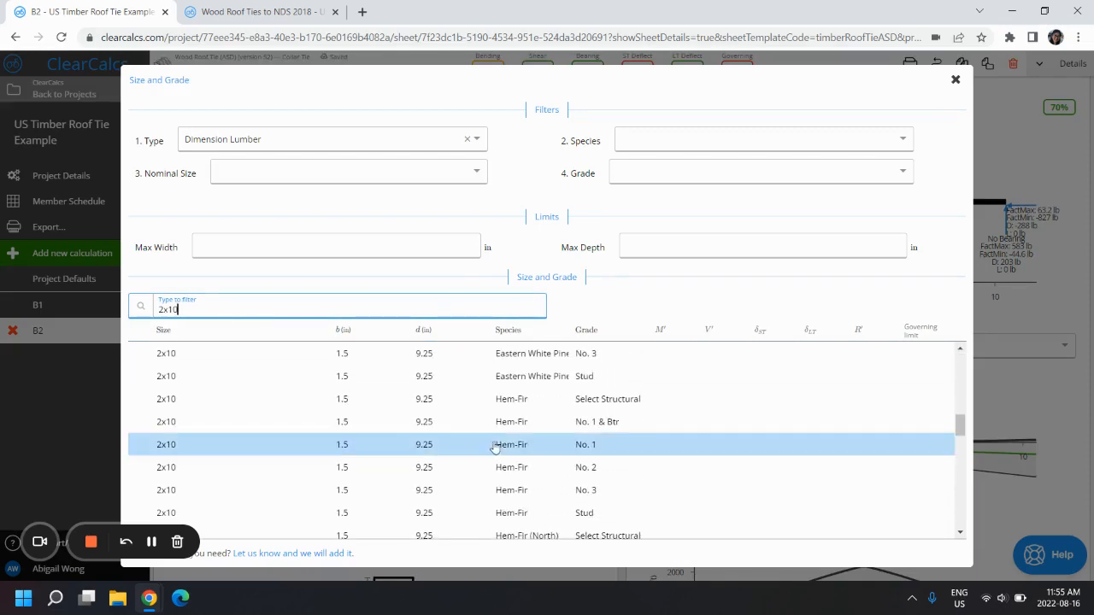
pyautogui.click(448, 446)
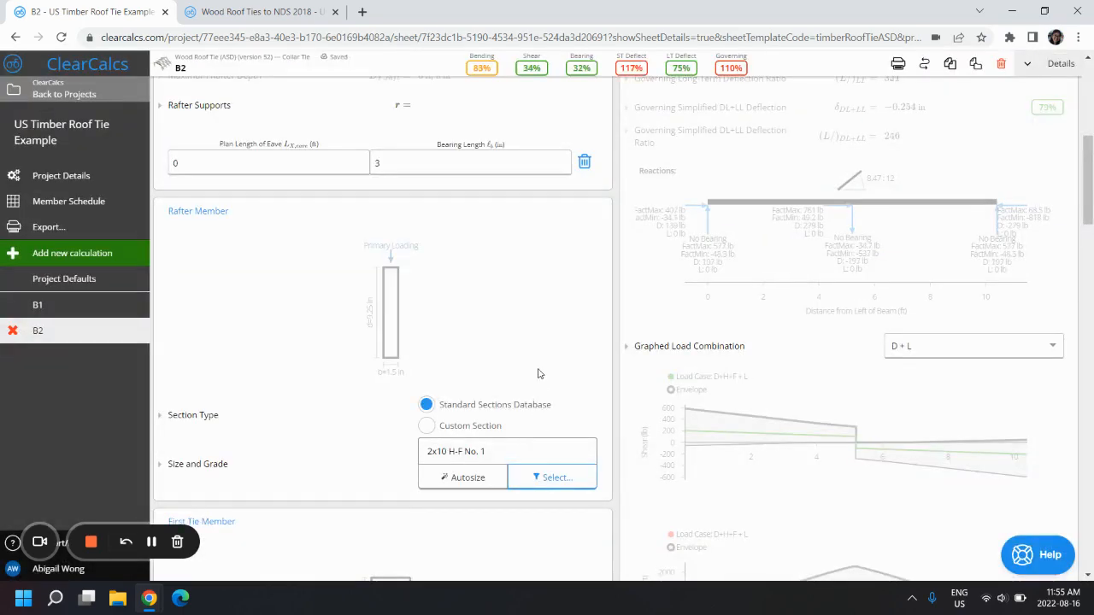
# Change the first tie member's size and grade to 2x4 Hem-Fir No. 1.
pyautogui.scroll(-2, 551, 368)
pyautogui.scroll(-5, 554, 364)
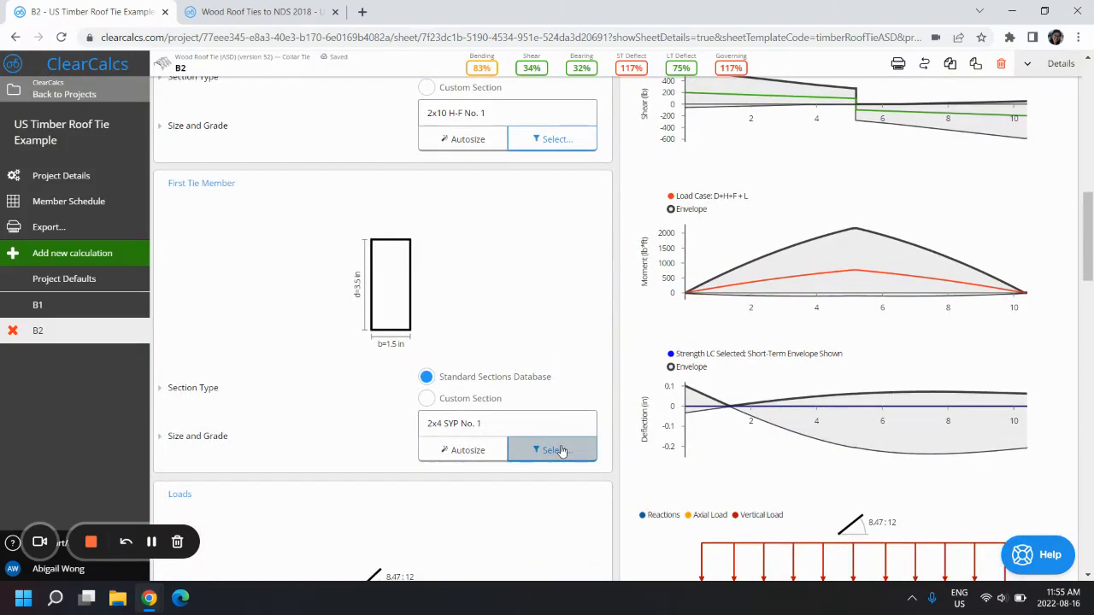
pyautogui.click(561, 451)
pyautogui.scroll(-8, 501, 336)
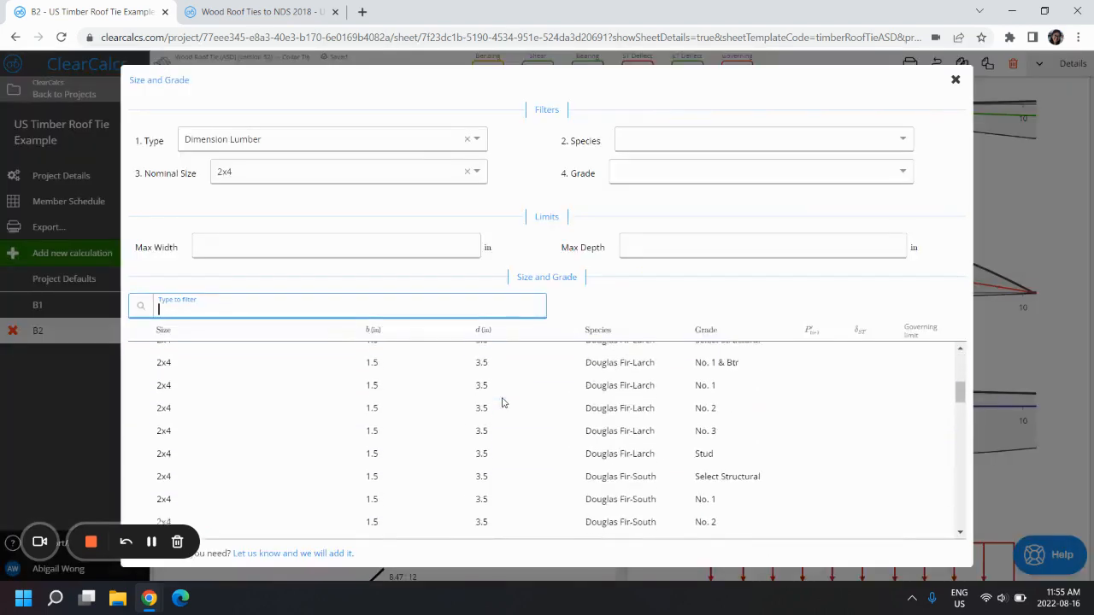
pyautogui.scroll(-3, 505, 410)
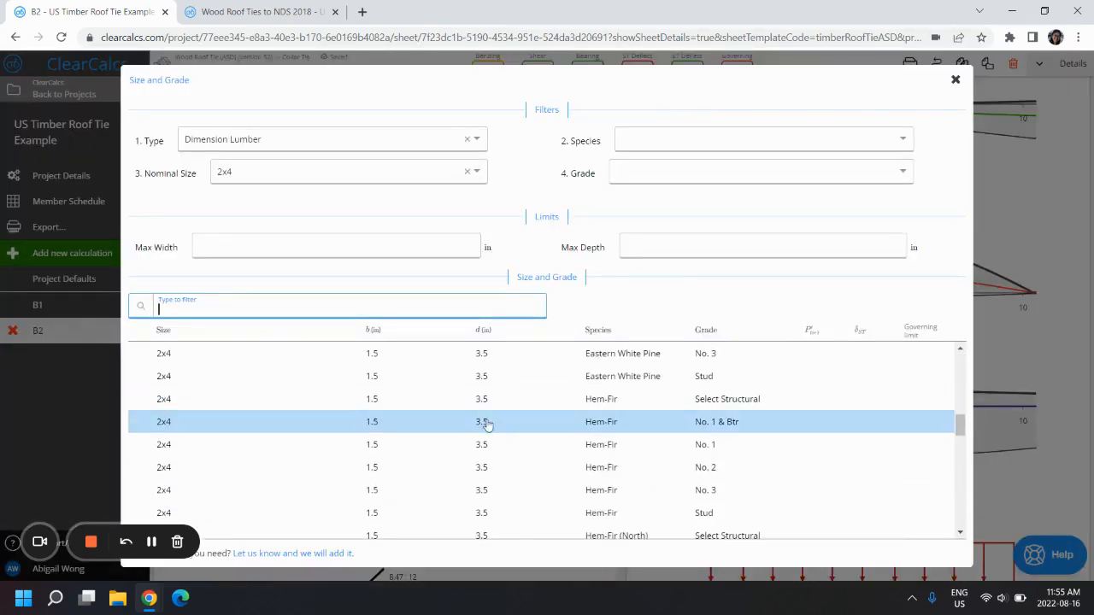
pyautogui.click(498, 444)
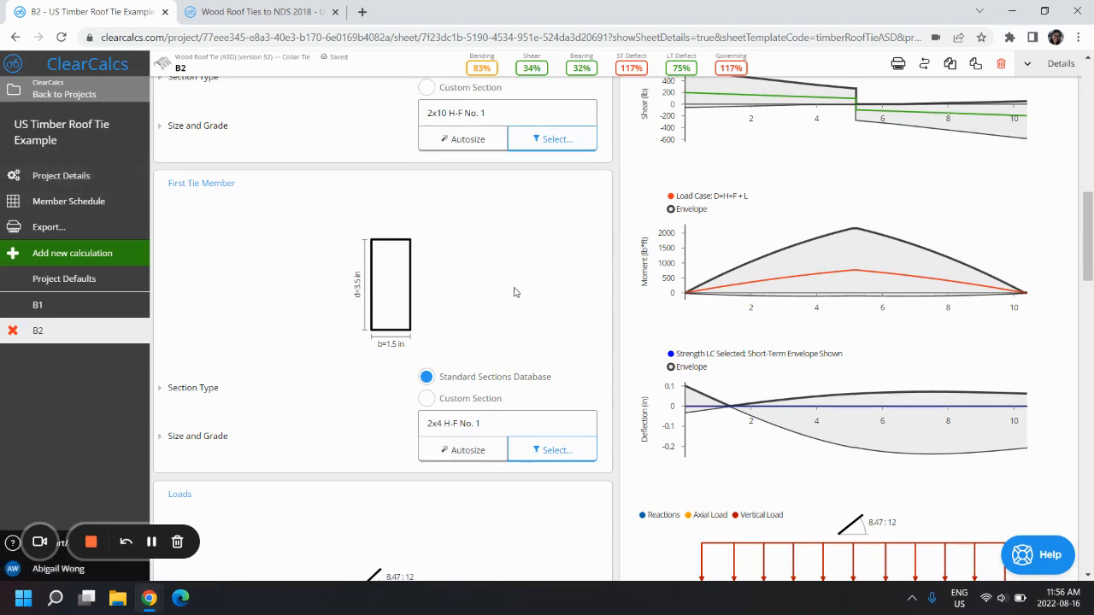
# Delete the Snow Load and Wind Load rows from the distributed loads.
pyautogui.scroll(-3, 515, 295)
pyautogui.scroll(-1, 515, 295)
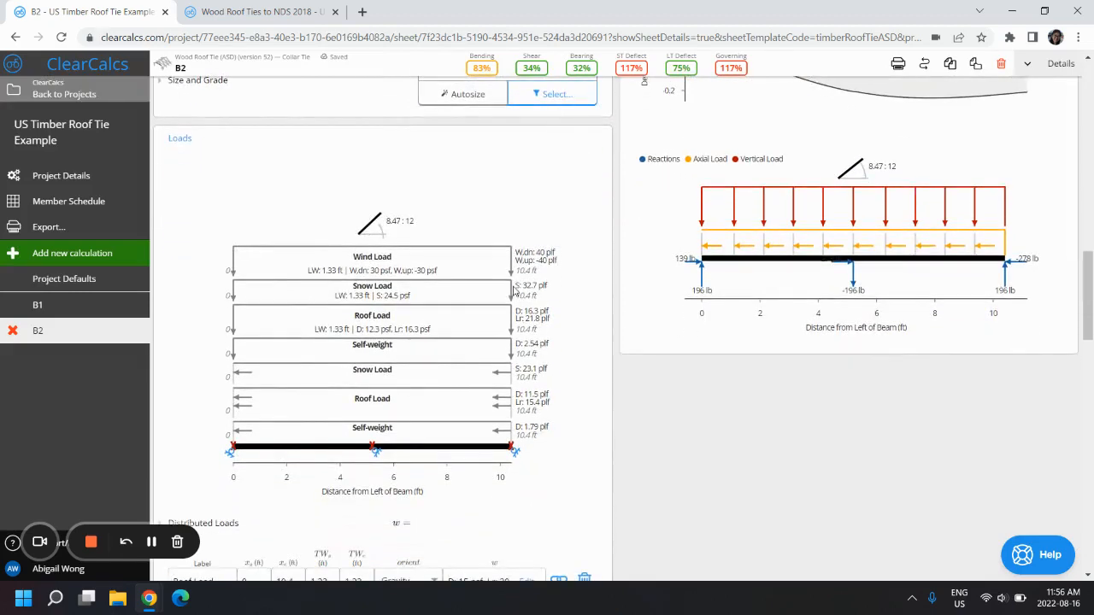
pyautogui.scroll(-2, 509, 274)
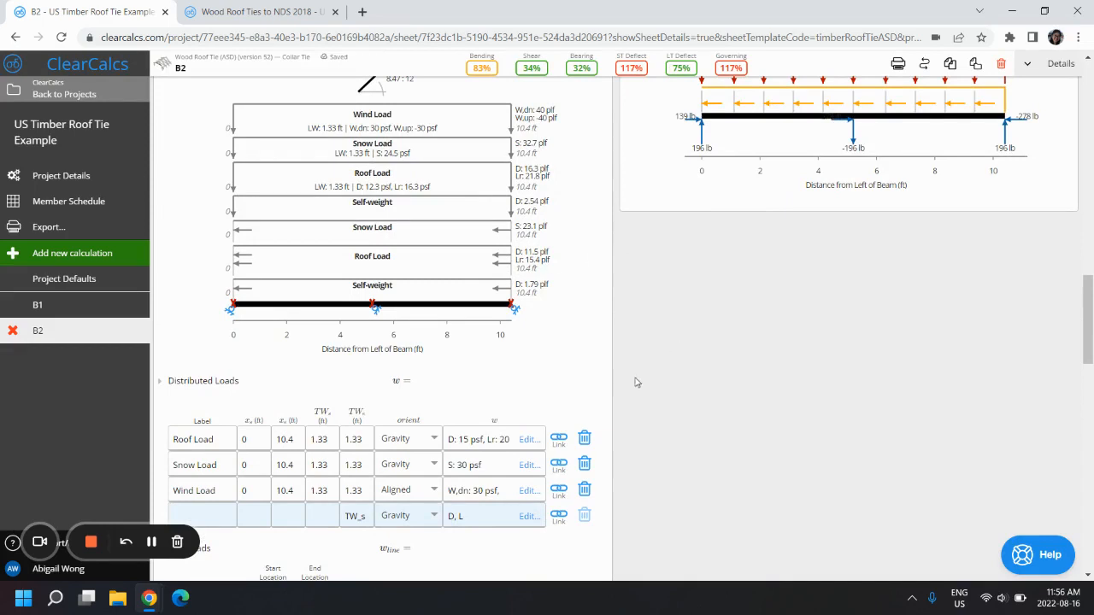
pyautogui.click(584, 464)
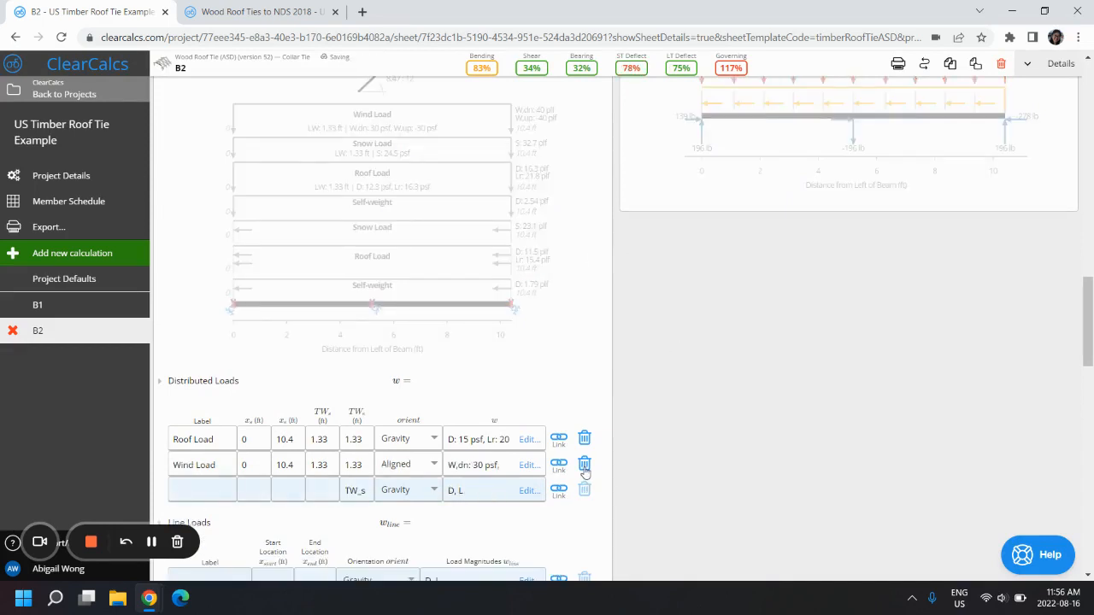
pyautogui.click(584, 468)
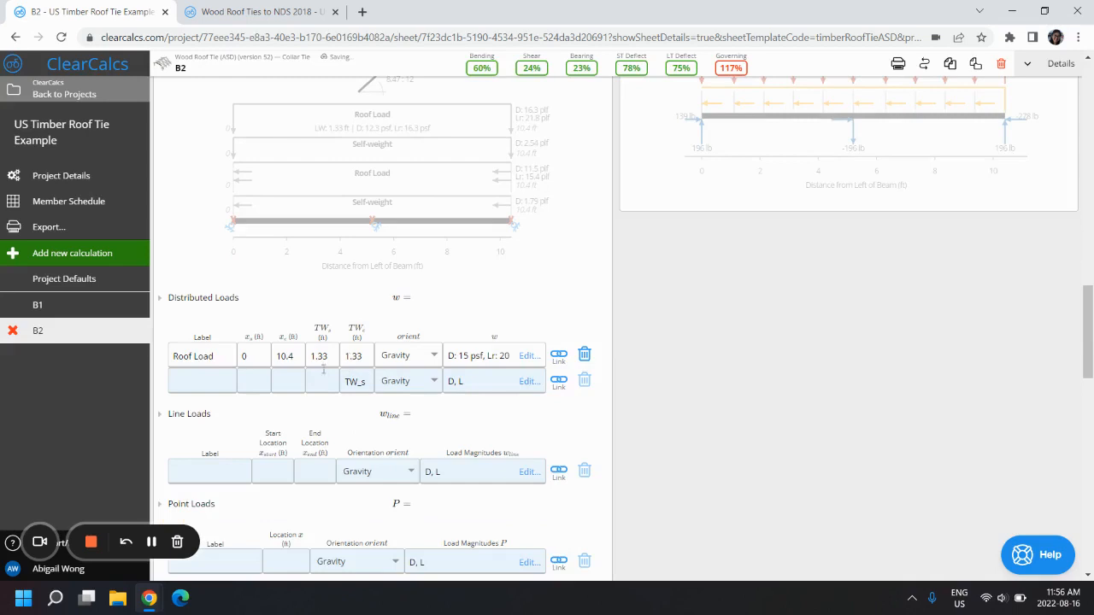
# Check the Roof Load's starting tributary width and set its dead load magnitude to 20*cos(incline) psf.
pyautogui.click(323, 356)
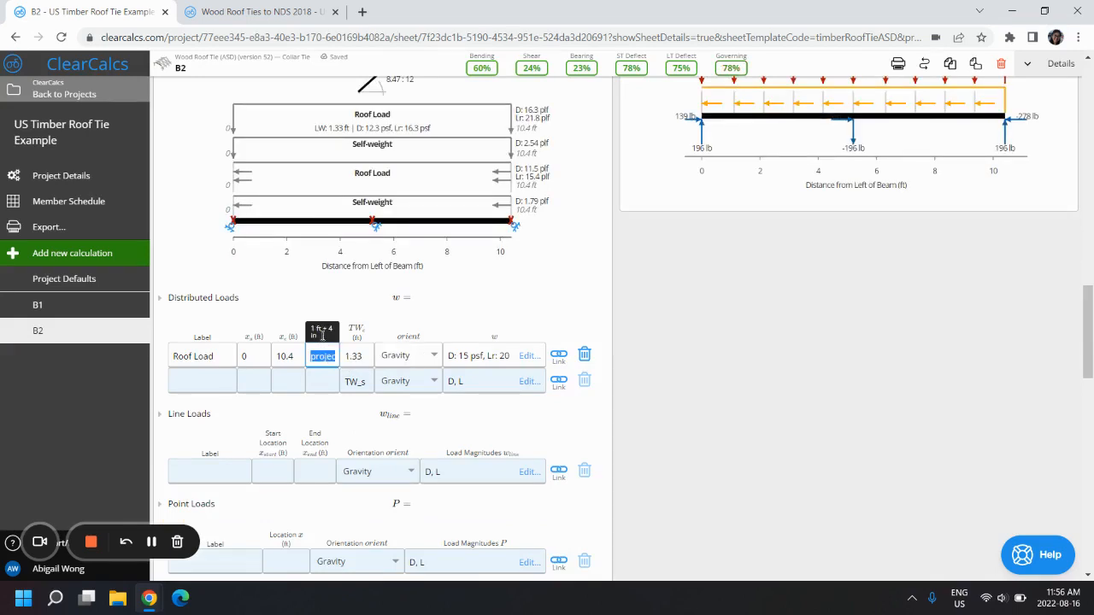
pyautogui.click(404, 325)
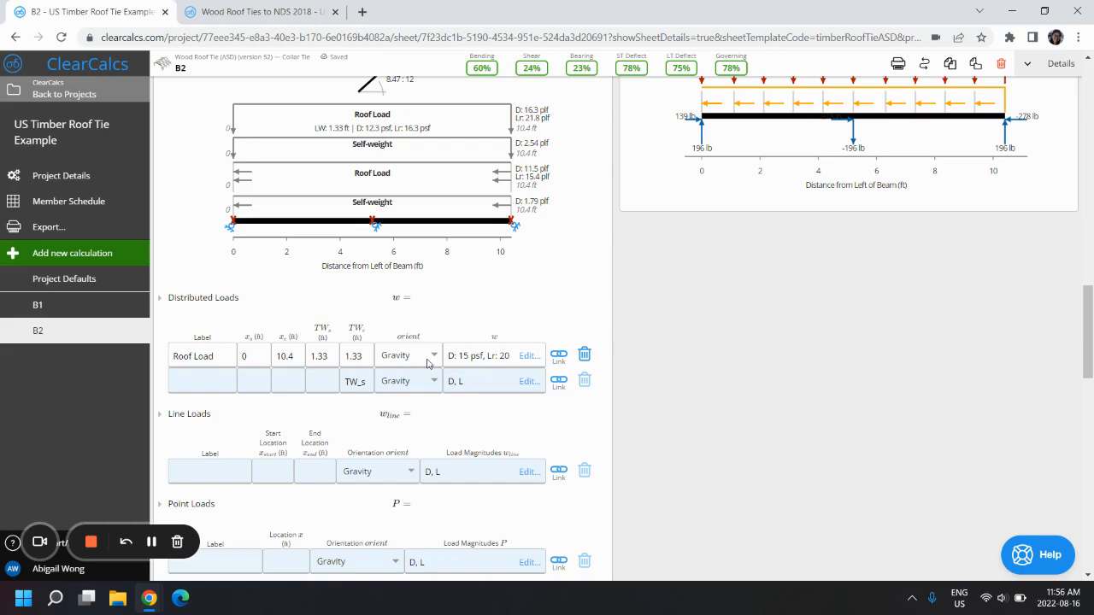
pyautogui.click(513, 356)
pyautogui.click(626, 282)
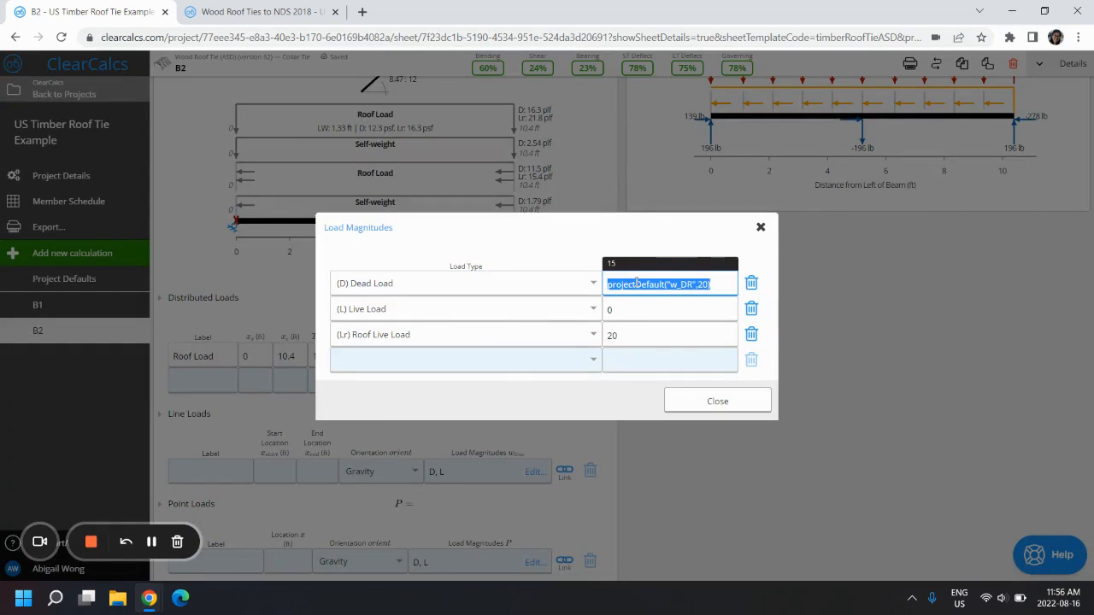
pyautogui.write('20')
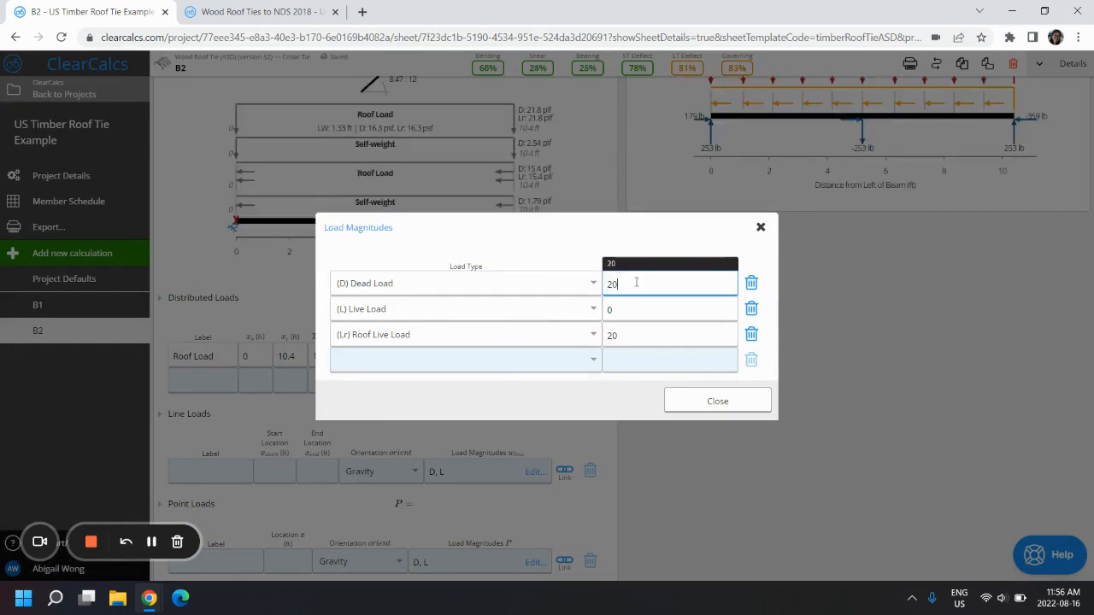
pyautogui.write('*')
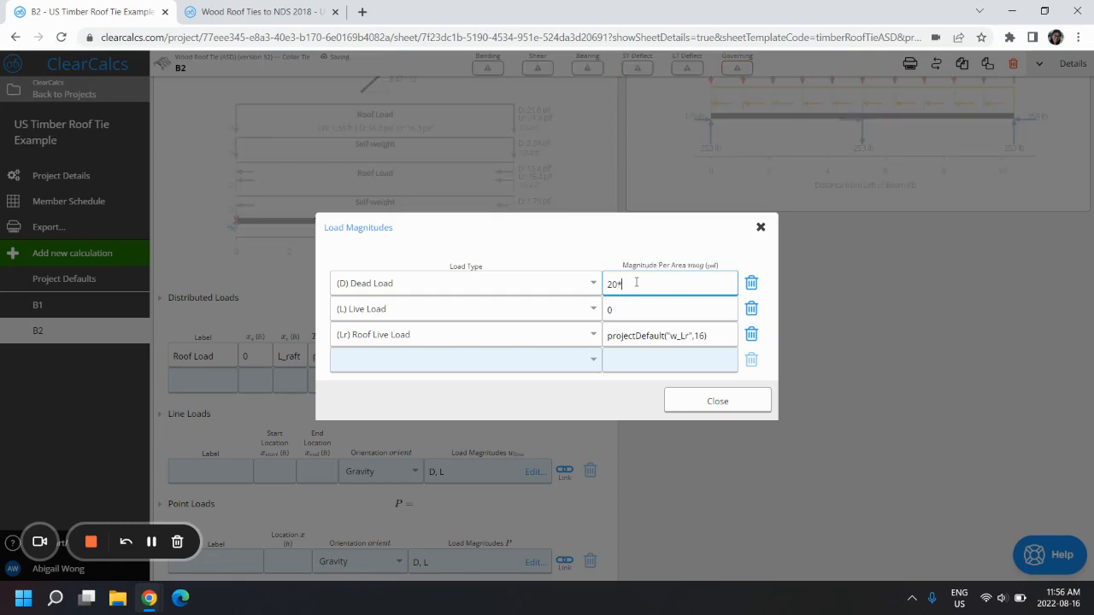
pyautogui.write('cos(incline)')
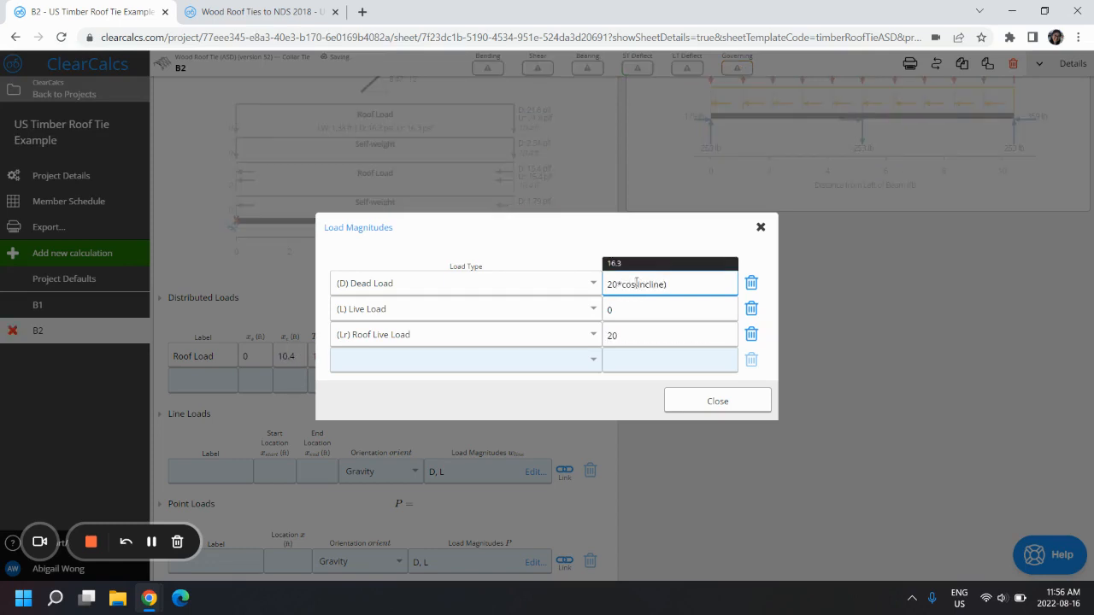
# Remove the roof live load from the Roof Load's magnitudes and change the live load type to (S) Snow Load.
pyautogui.click(750, 334)
pyautogui.click(499, 322)
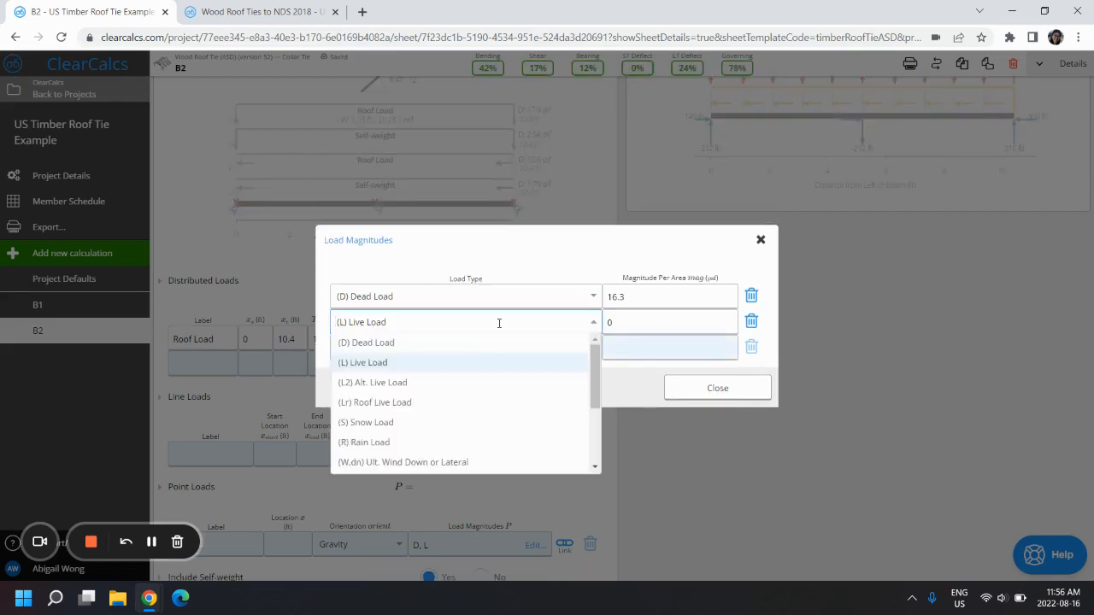
pyautogui.write('snow')
pyautogui.click(505, 345)
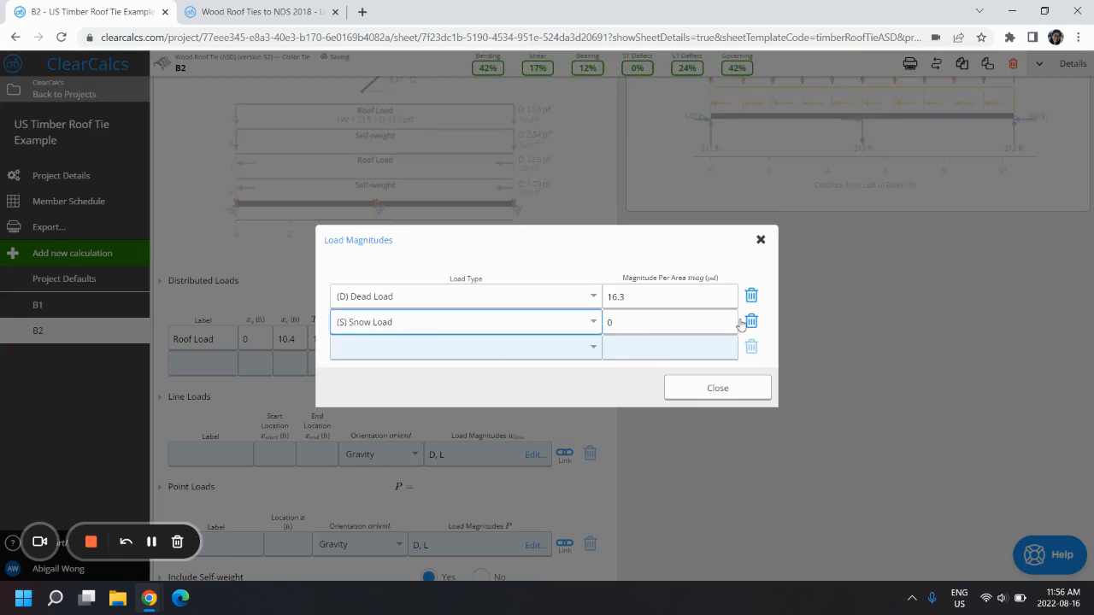
# Set the Roof Load's snow load magnitude to 35*cos(incline) psf and close the load magnitudes.
pyautogui.click(691, 323)
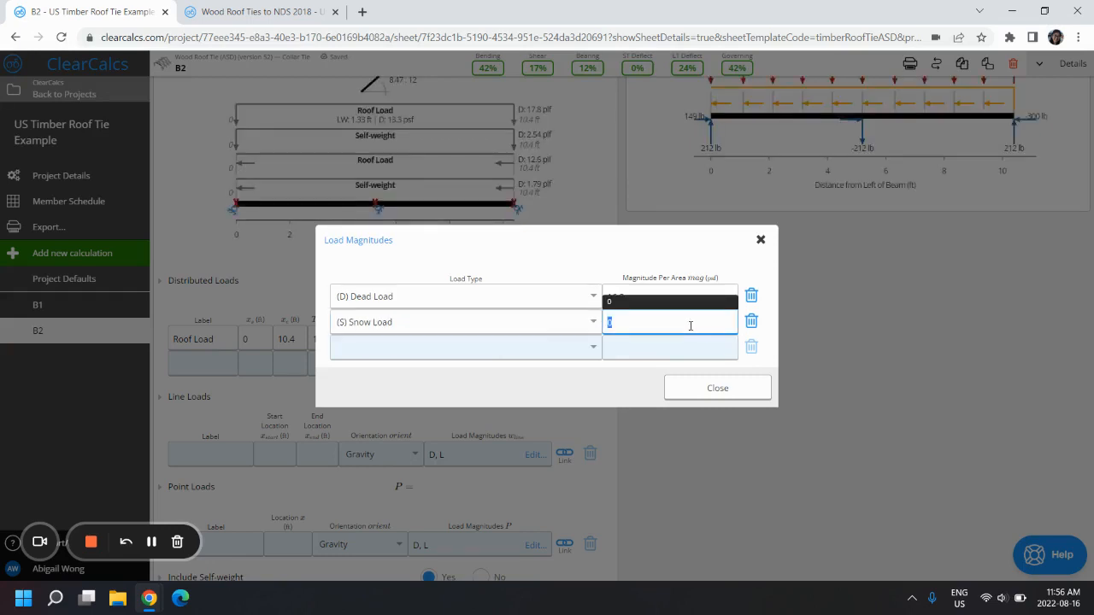
pyautogui.write('35*cos')
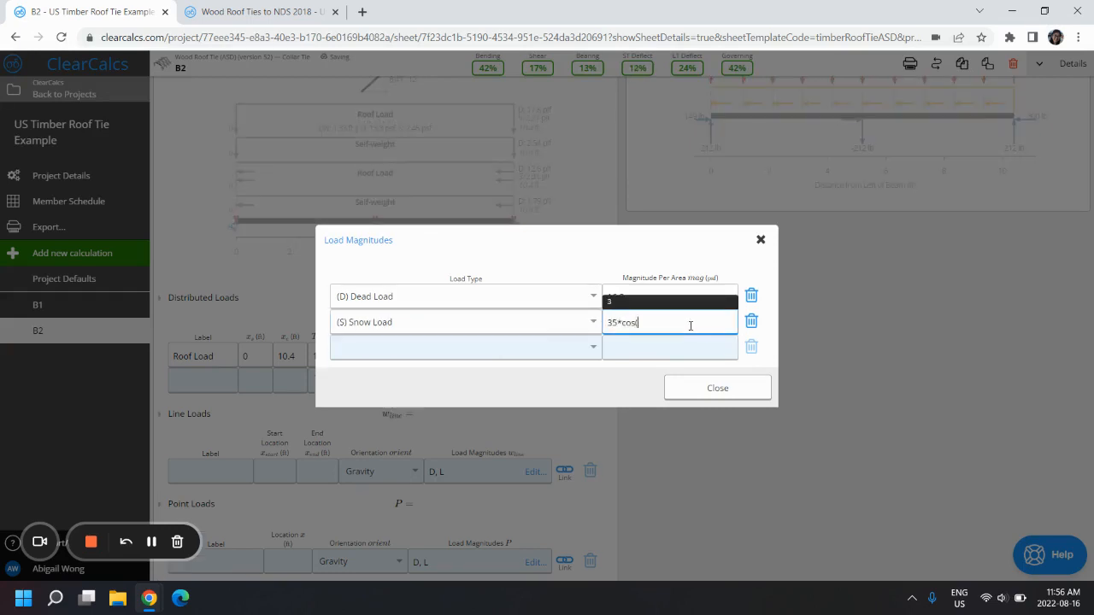
pyautogui.write('(incline)')
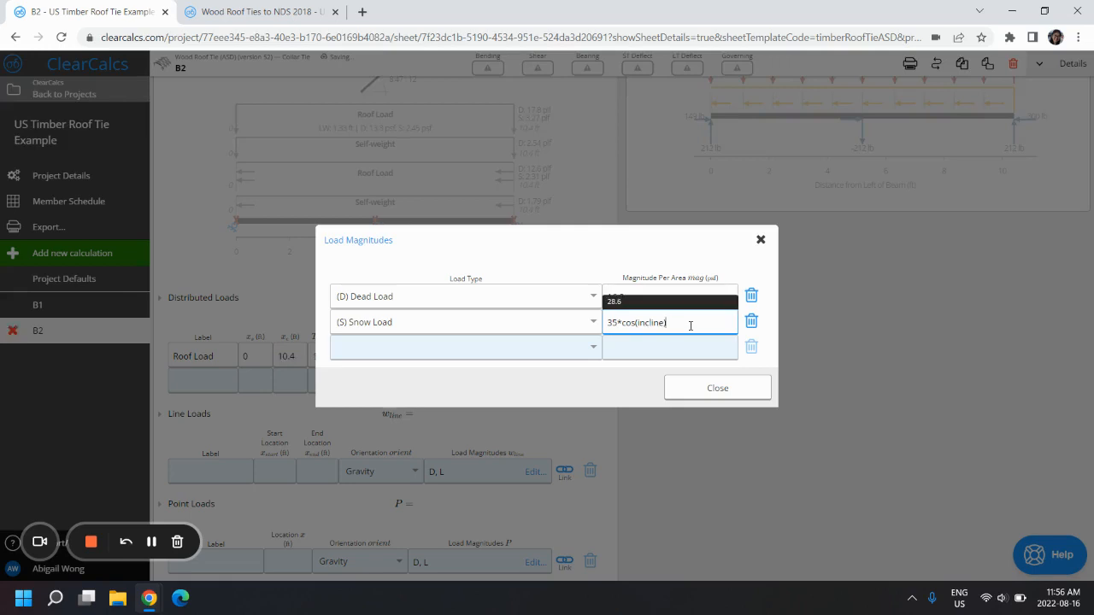
pyautogui.click(620, 373)
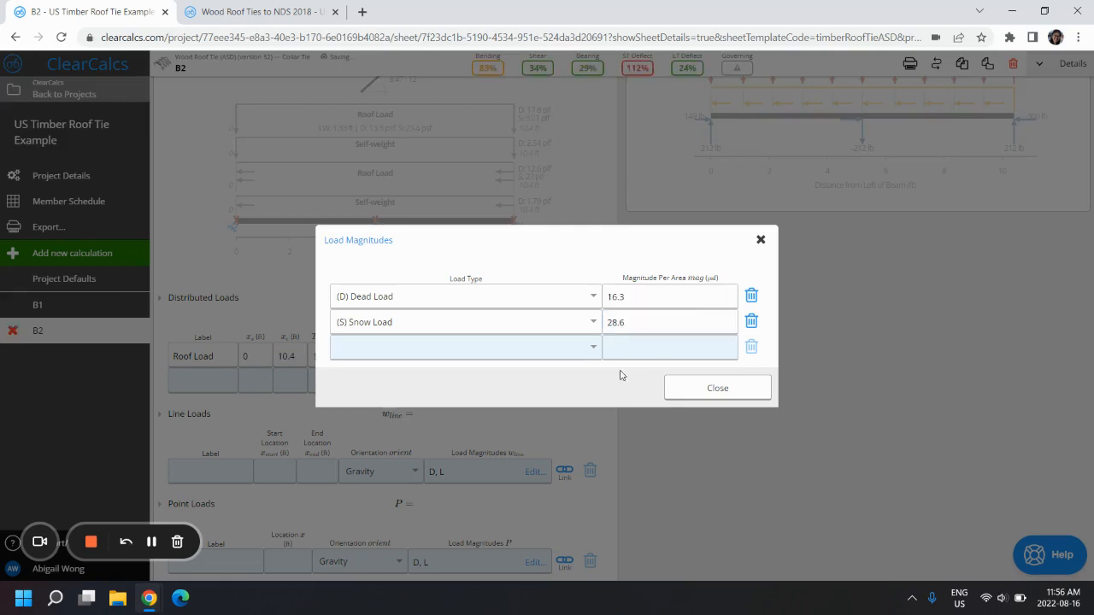
pyautogui.click(693, 390)
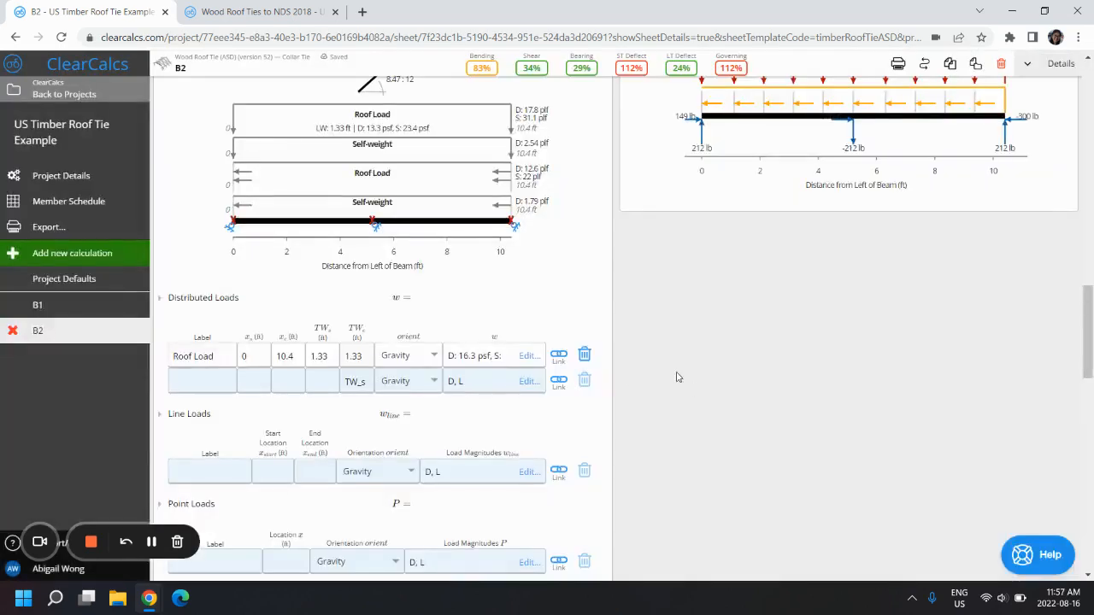
# Exclude self-weight from the loads and set the live / short-term deflection limit to 240 in the design conditions.
pyautogui.scroll(-2, 584, 389)
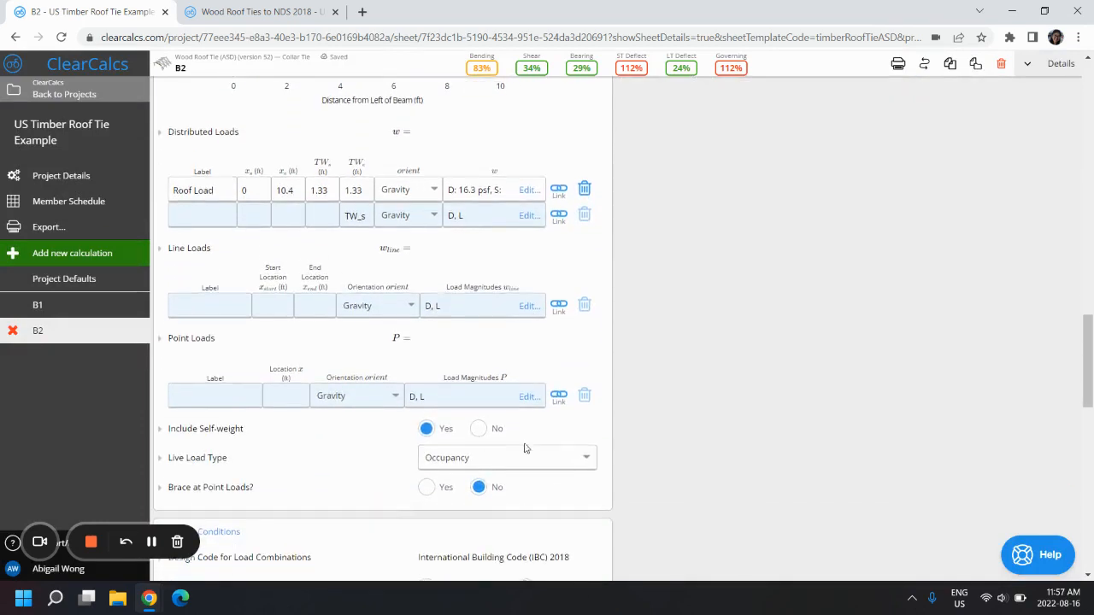
pyautogui.click(479, 430)
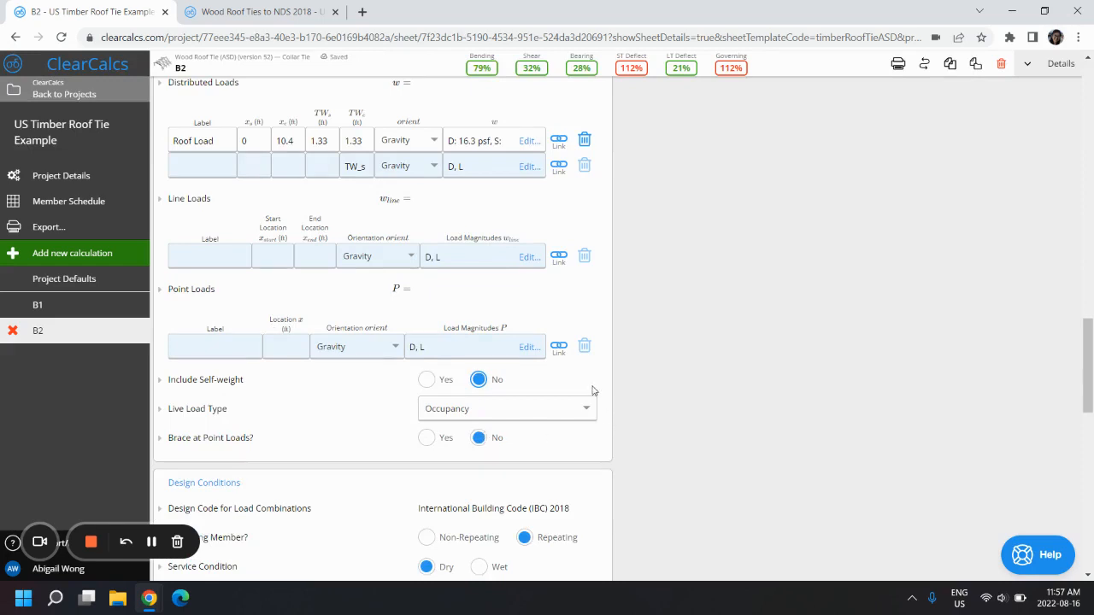
pyautogui.scroll(-1, 593, 390)
pyautogui.scroll(-4, 594, 391)
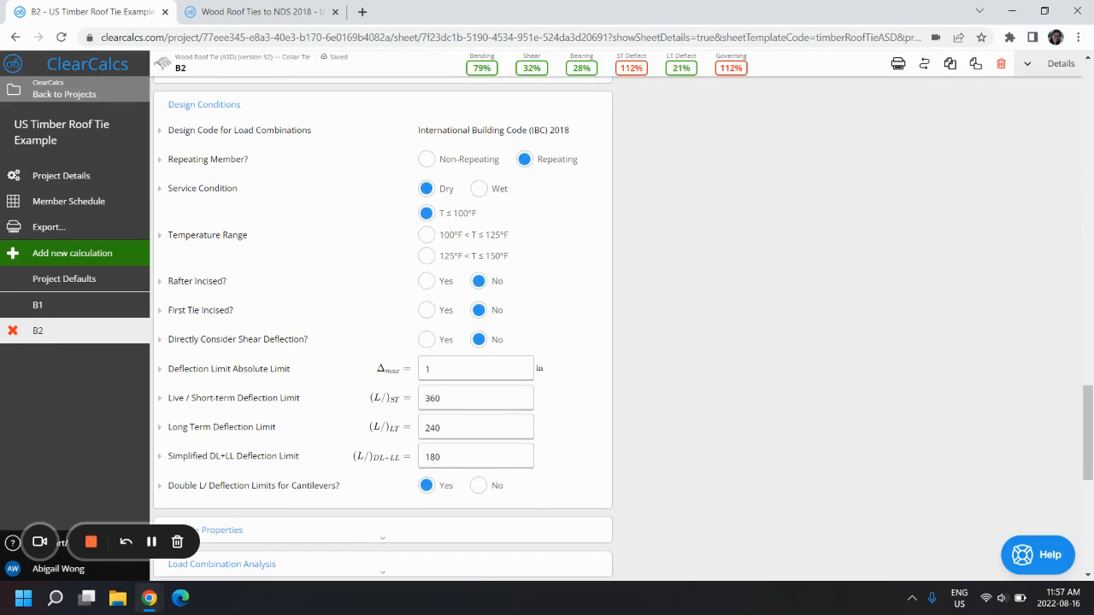
pyautogui.click(517, 402)
pyautogui.write('240')
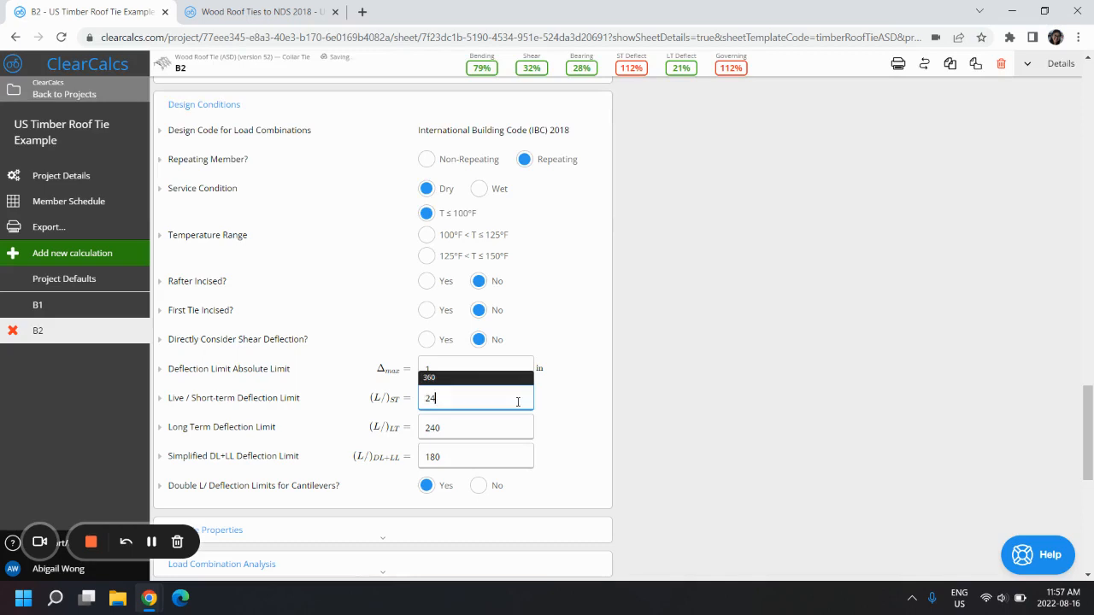
pyautogui.click(753, 392)
# Review the calculated tie and rafter summary results, including bending moment, shear, bearing and deflections.
pyautogui.scroll(15, 752, 392)
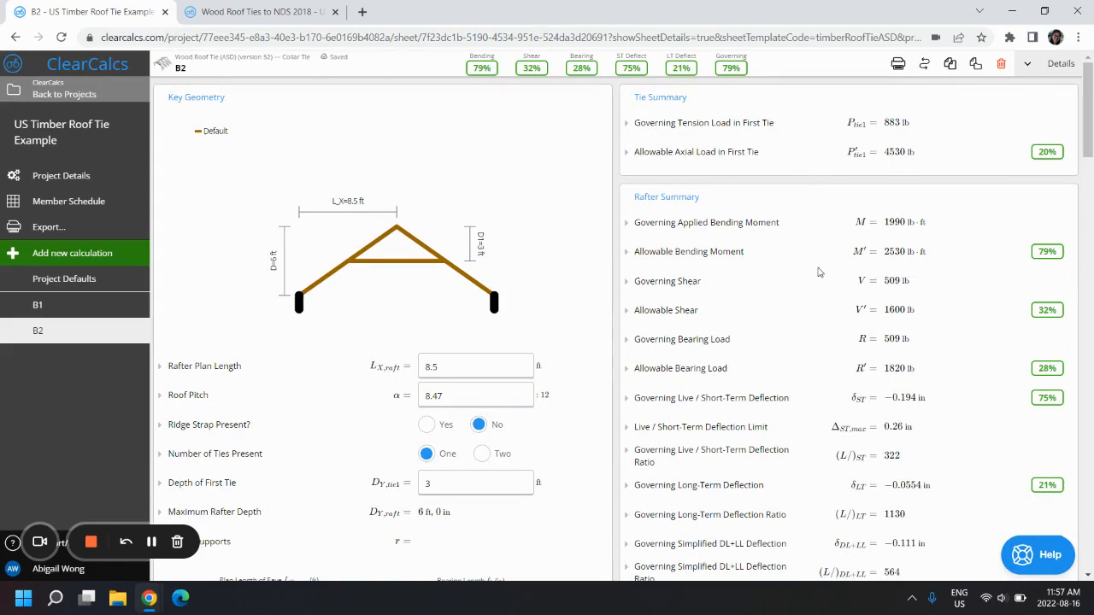
pyautogui.scroll(-2, 818, 272)
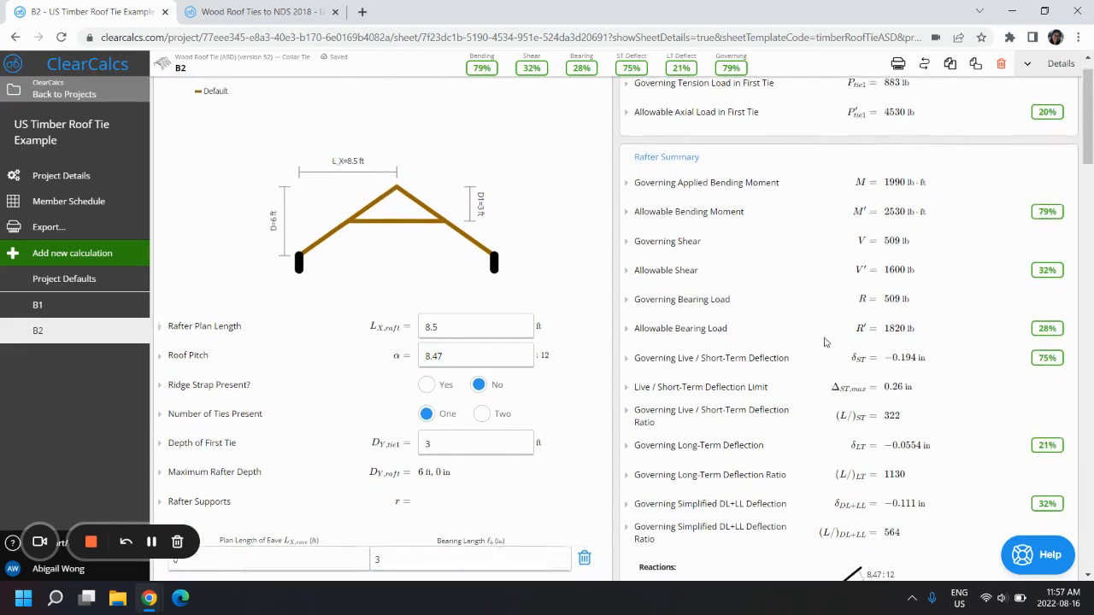
pyautogui.scroll(1, 944, 428)
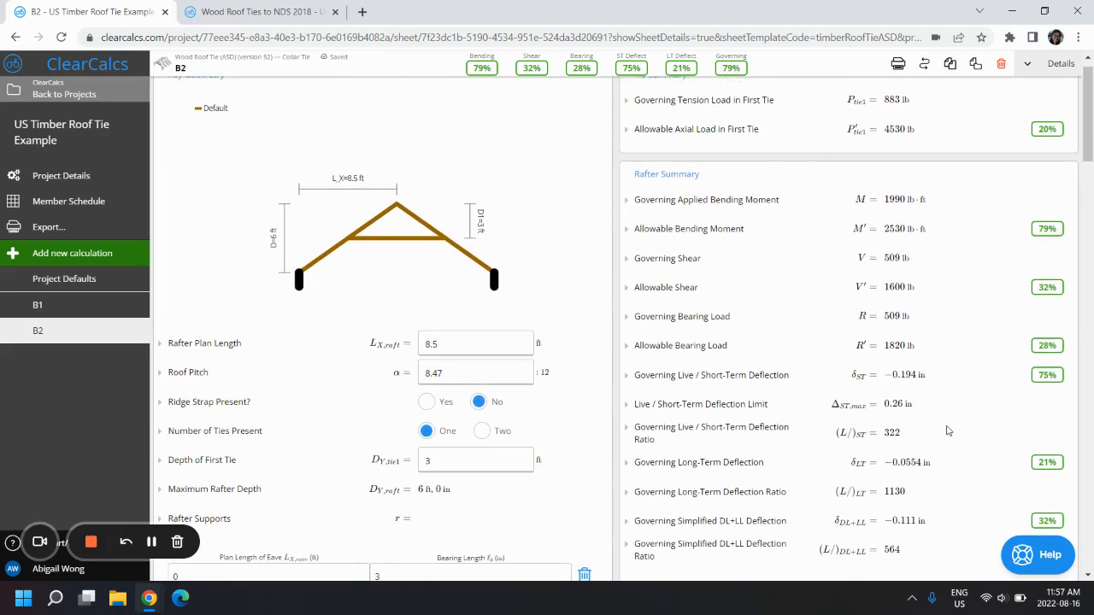